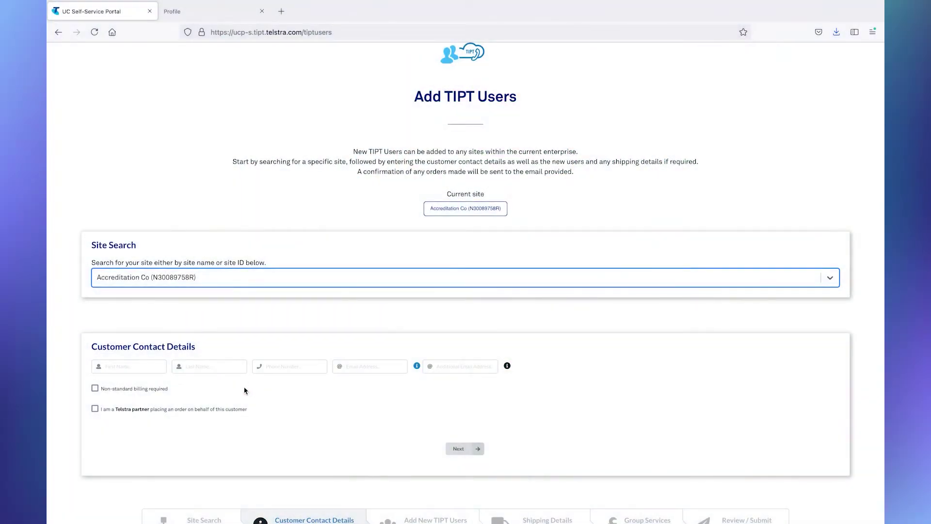
pyautogui.click(110, 366)
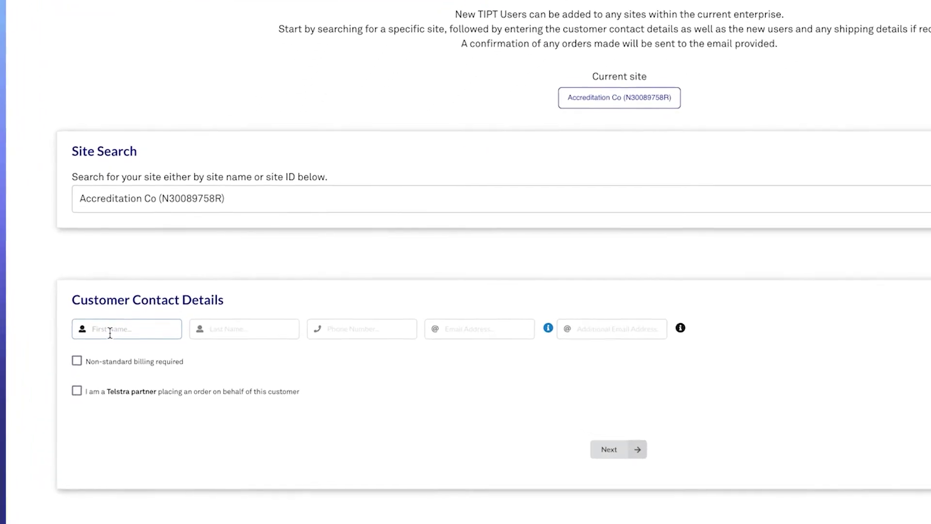
# Enter the customer contact's first name, last name, phone number and e-mail address in Customer Contact Details.
pyautogui.press('Tab')
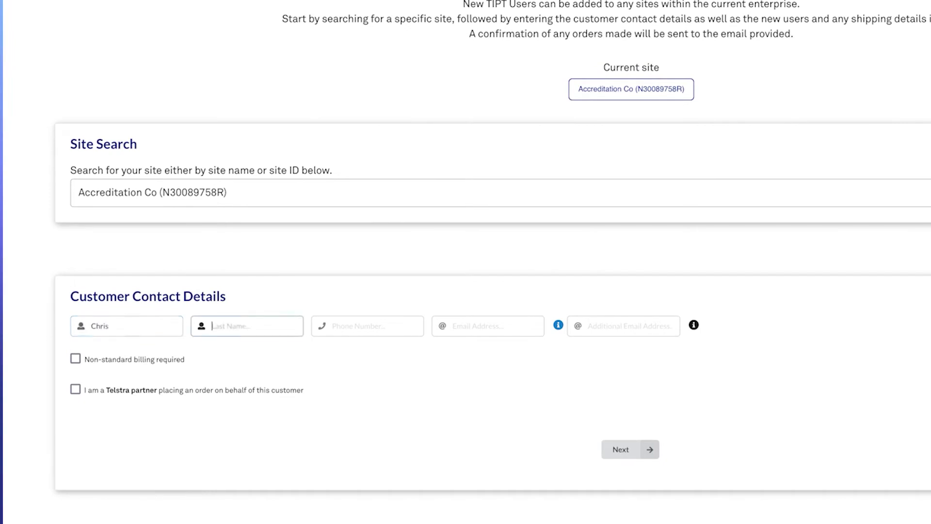
pyautogui.press('Tab')
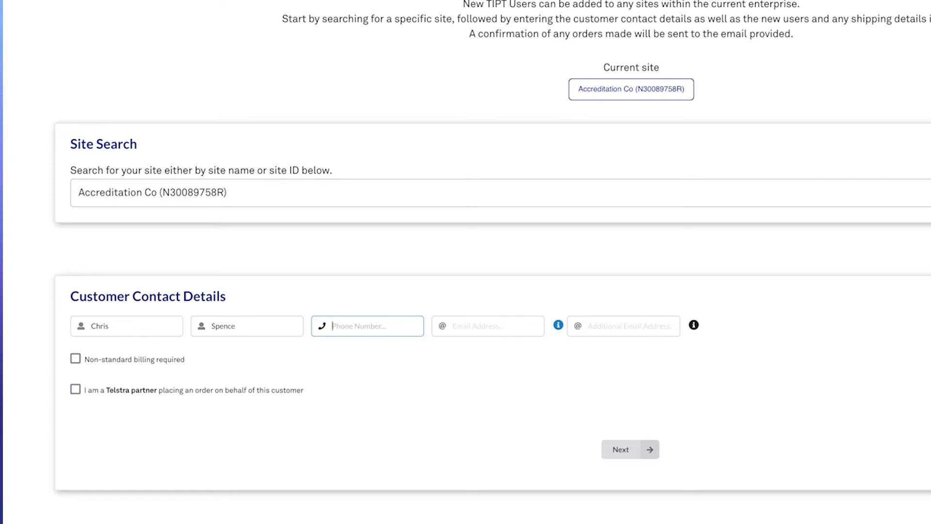
pyautogui.press('Tab')
pyautogui.write('chris')
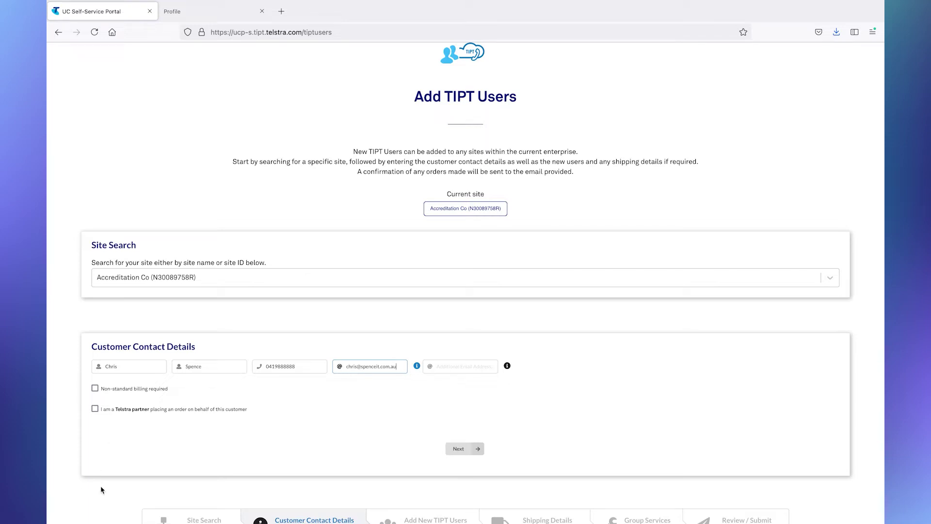
# Continue from Customer Contact Details to the Add New TIPT Users step.
pyautogui.click(465, 456)
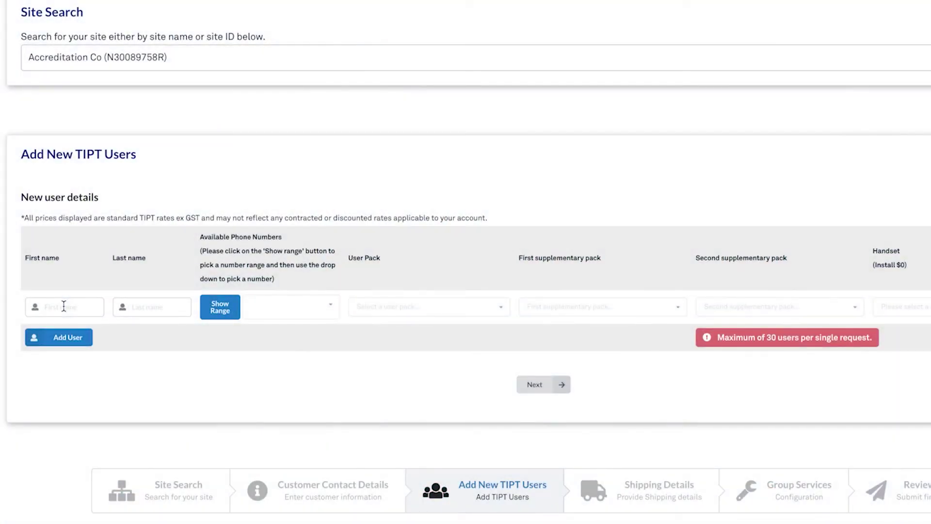
# Fill in the new user's first and last name and select the only available number range.
pyautogui.click(64, 307)
pyautogui.click(146, 306)
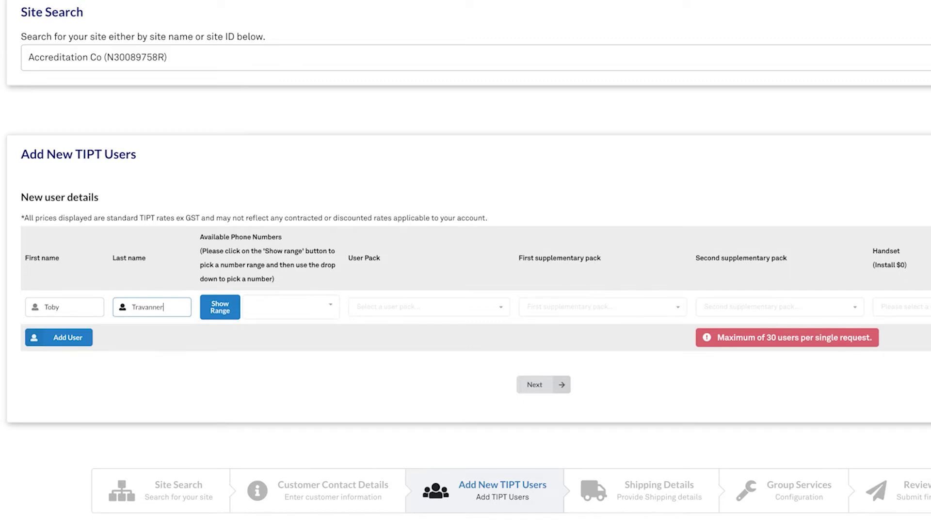
pyautogui.press('Tab')
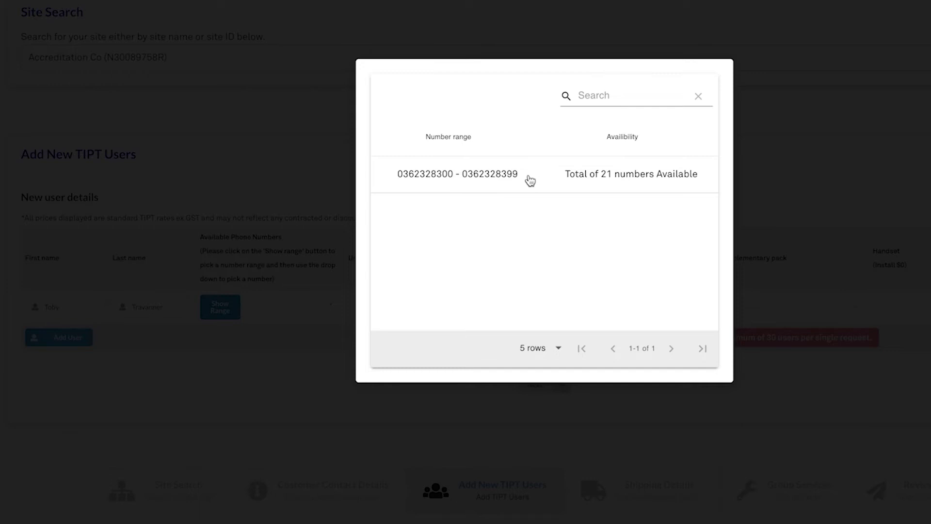
pyautogui.click(493, 175)
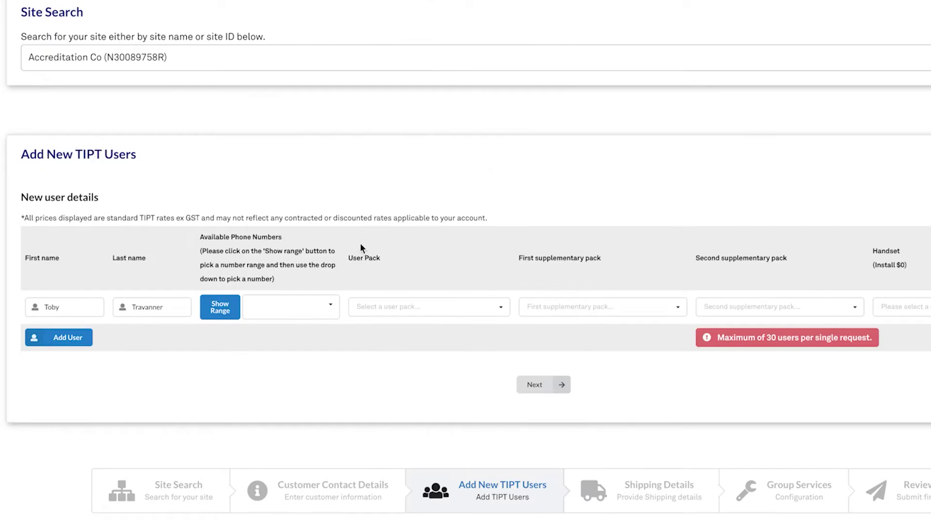
# Assign the new user a number from the range with the Standard Pack ($14.00/month), no supplementary pack.
pyautogui.click(330, 305)
pyautogui.click(291, 333)
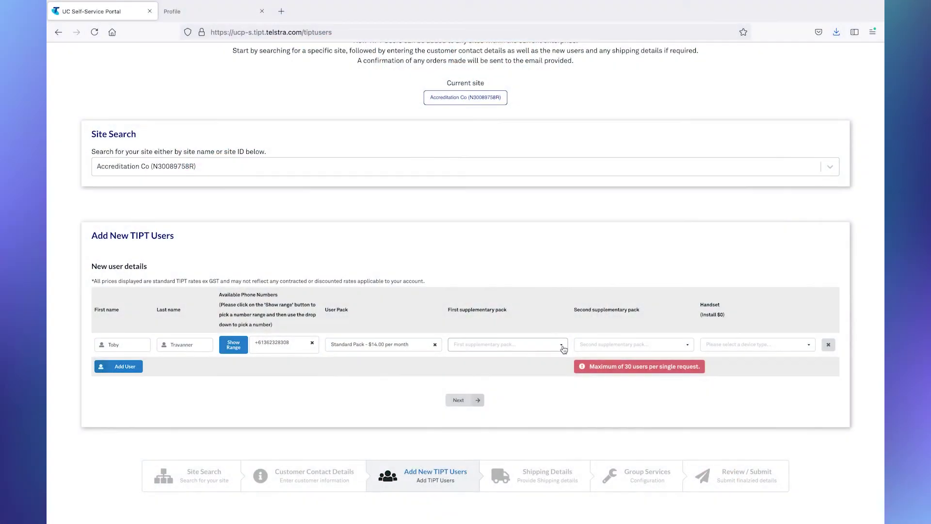
pyautogui.click(563, 346)
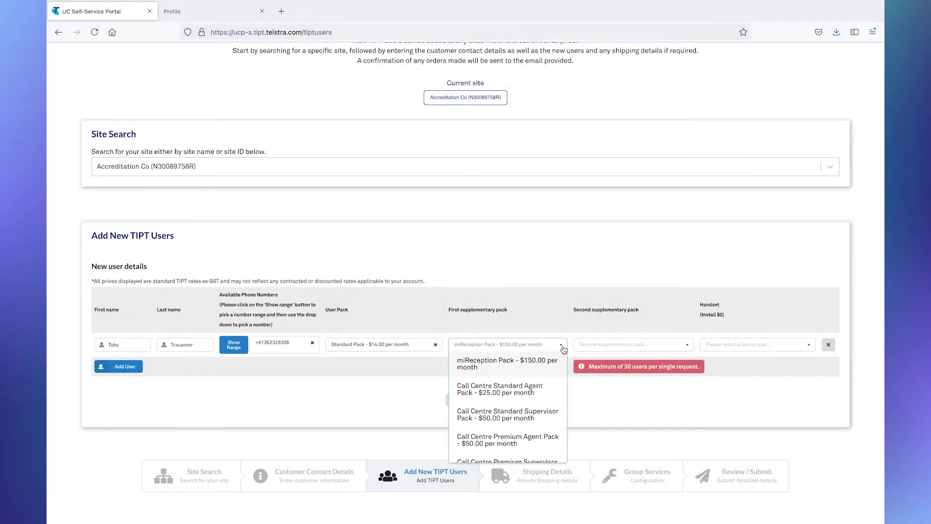
pyautogui.scroll(-2, 539, 379)
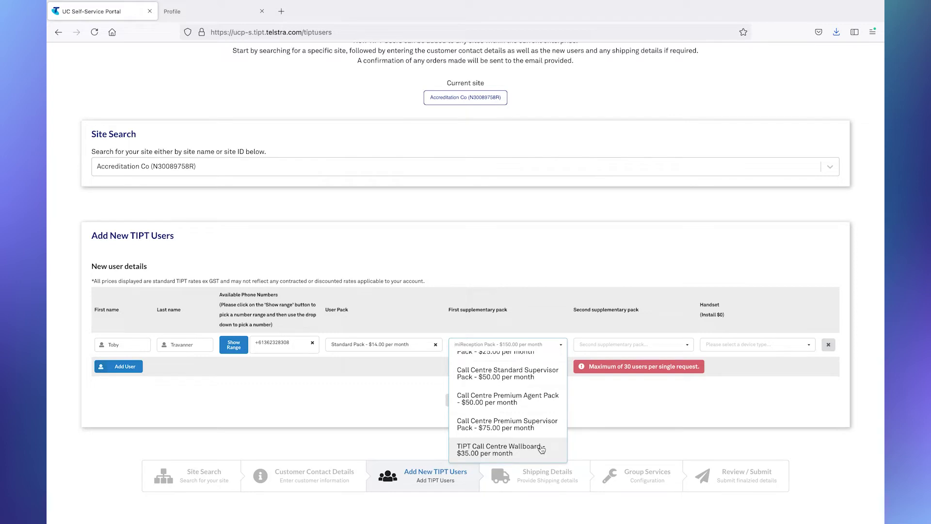
pyautogui.scroll(2, 542, 437)
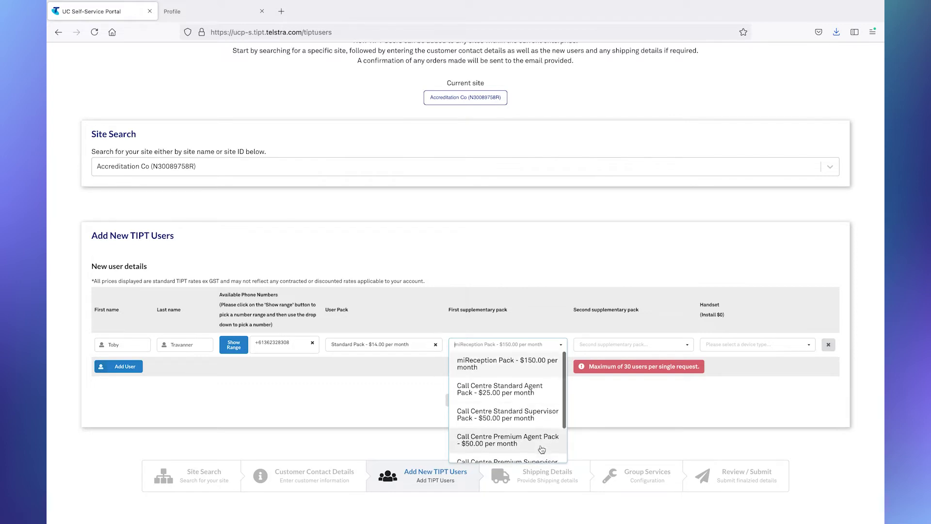
pyautogui.click(563, 346)
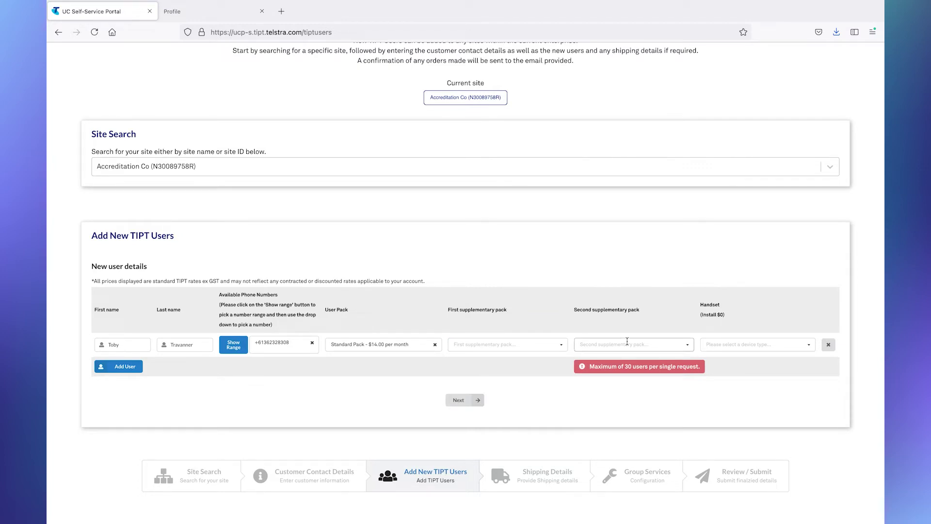
# Choose Cisco 88x5 - Existing from the new user's Handset list.
pyautogui.click(810, 346)
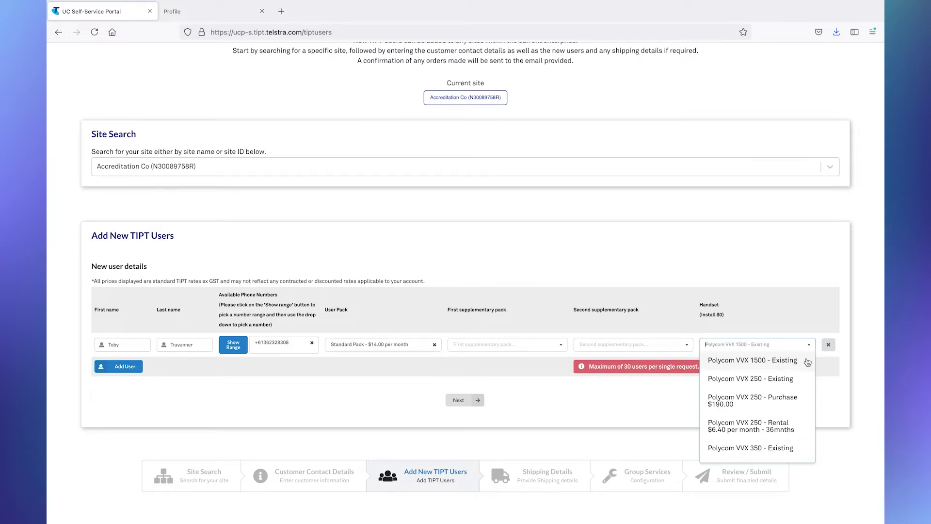
pyautogui.scroll(-5, 807, 362)
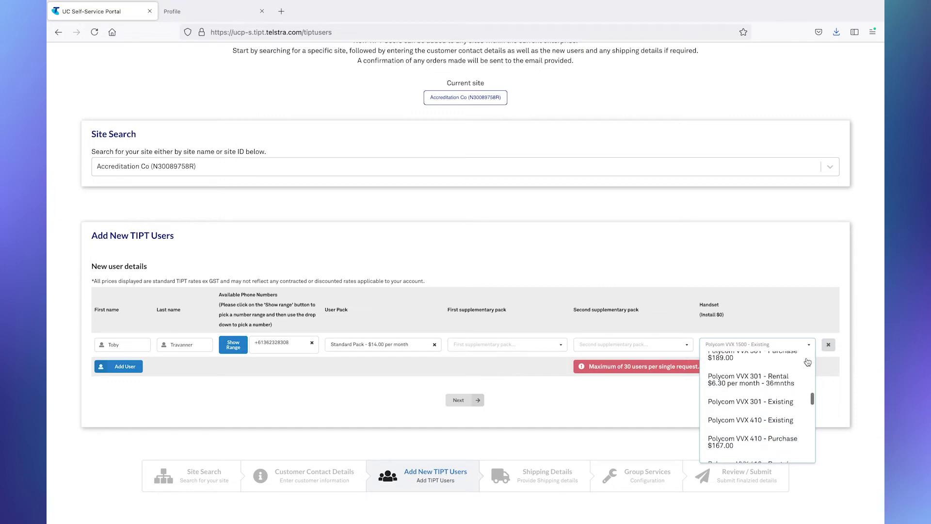
pyautogui.scroll(-3, 808, 362)
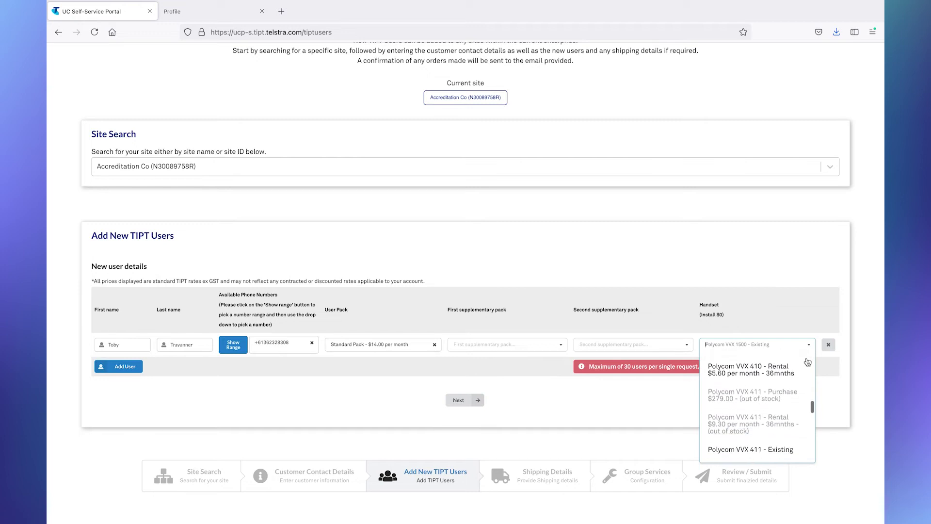
pyautogui.scroll(-3, 807, 361)
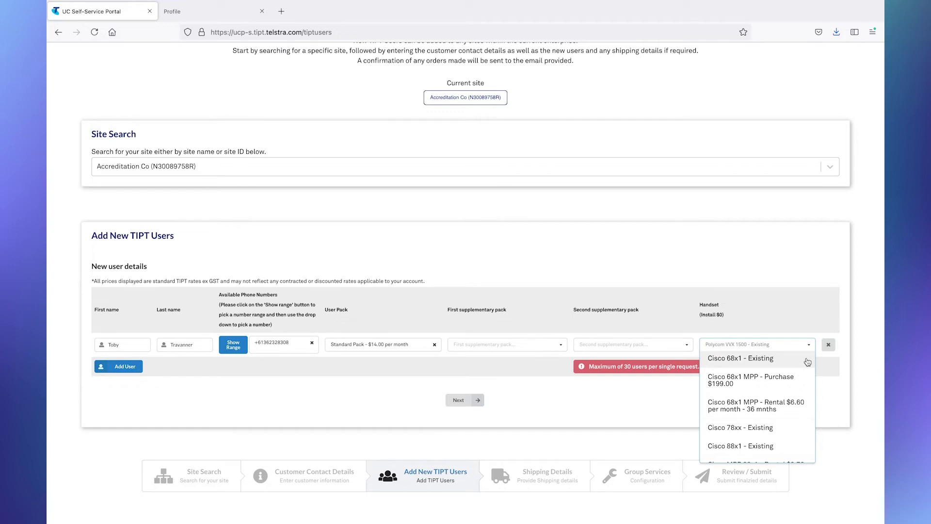
pyautogui.scroll(-3, 808, 362)
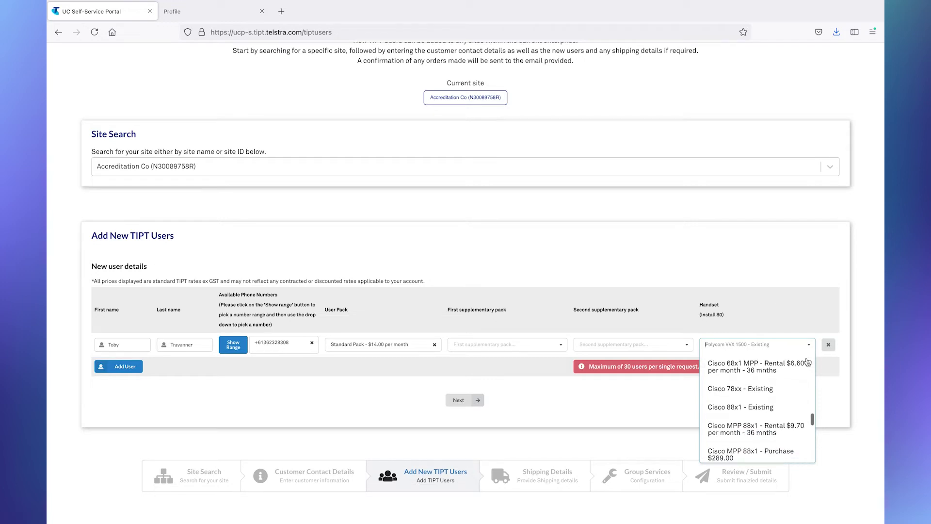
pyautogui.scroll(-2, 808, 362)
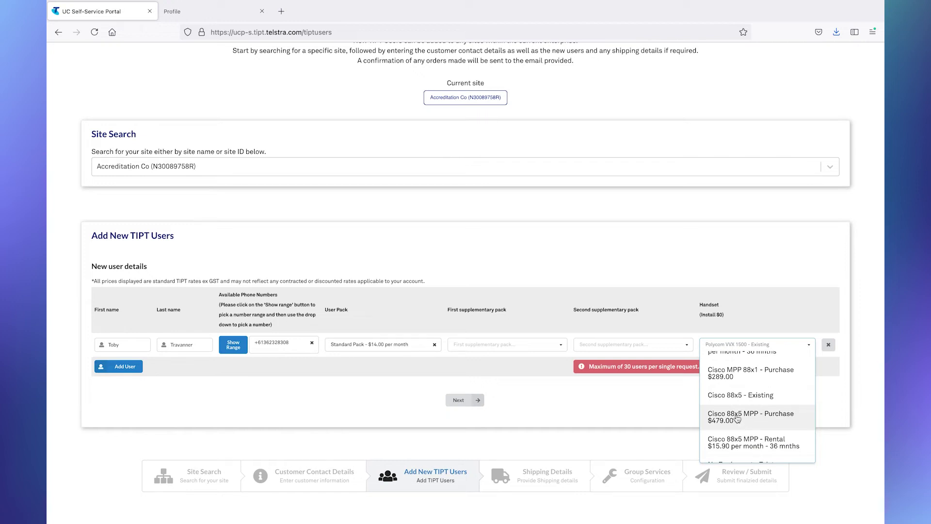
pyautogui.scroll(1, 736, 418)
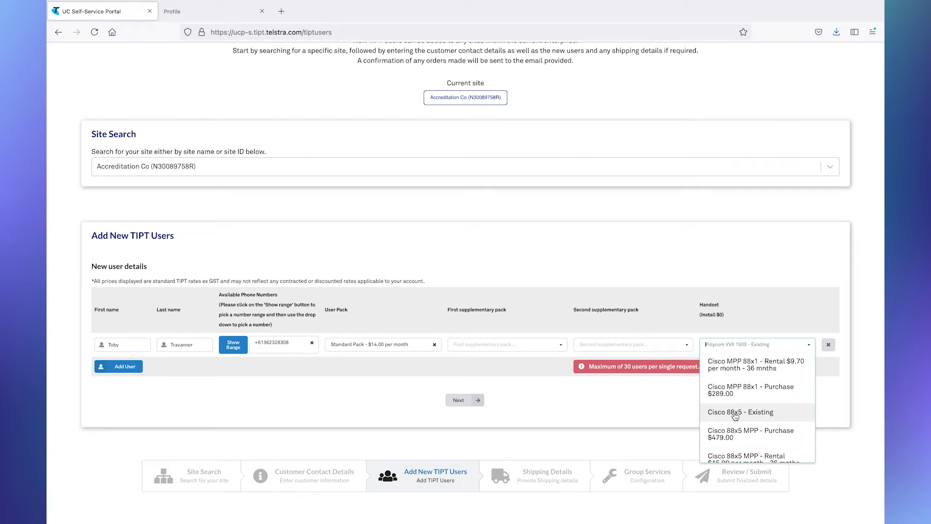
pyautogui.click(736, 413)
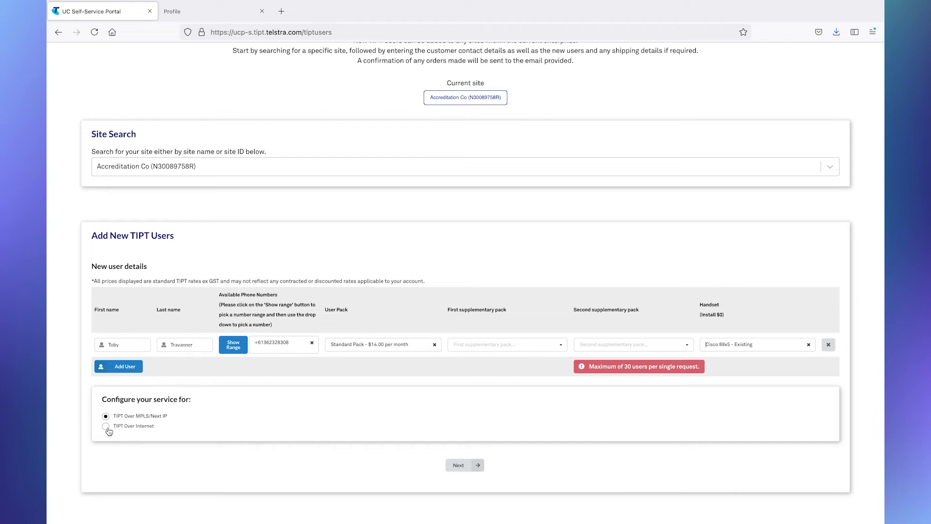
# Switch the new user's service configuration to TIPT Over Internet.
pyautogui.click(107, 427)
# Review the New TIPT Users summary for Accreditation Co and submit the order details.
pyautogui.click(460, 466)
pyautogui.scroll(-2, 456, 366)
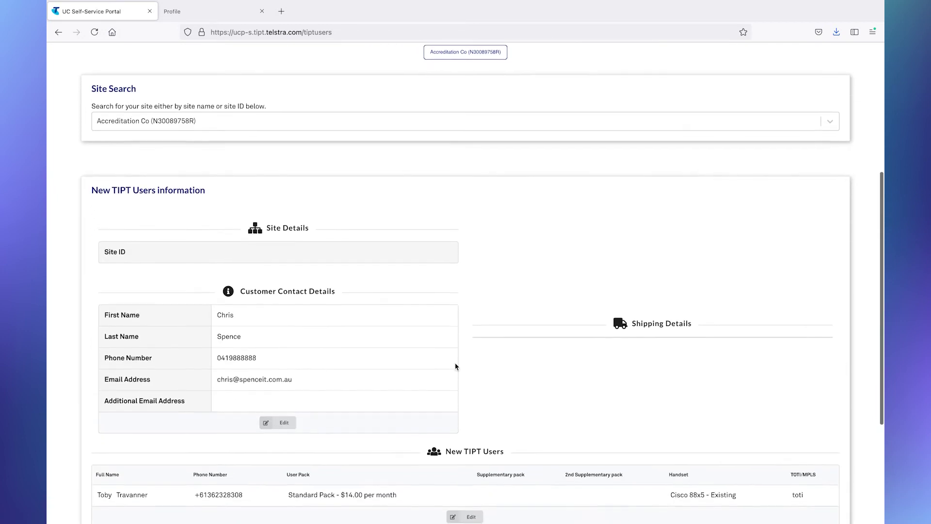
pyautogui.scroll(-2, 456, 366)
pyautogui.scroll(-2, 456, 367)
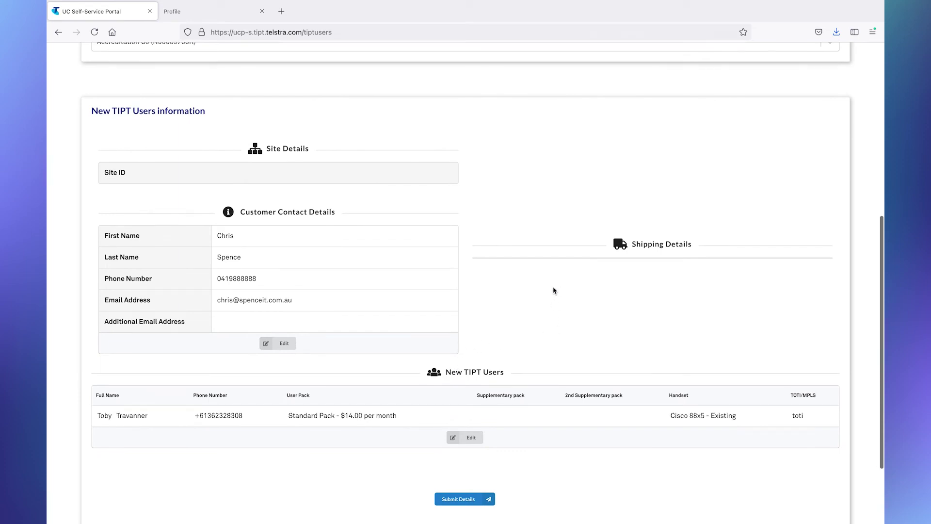
pyautogui.scroll(-4, 554, 291)
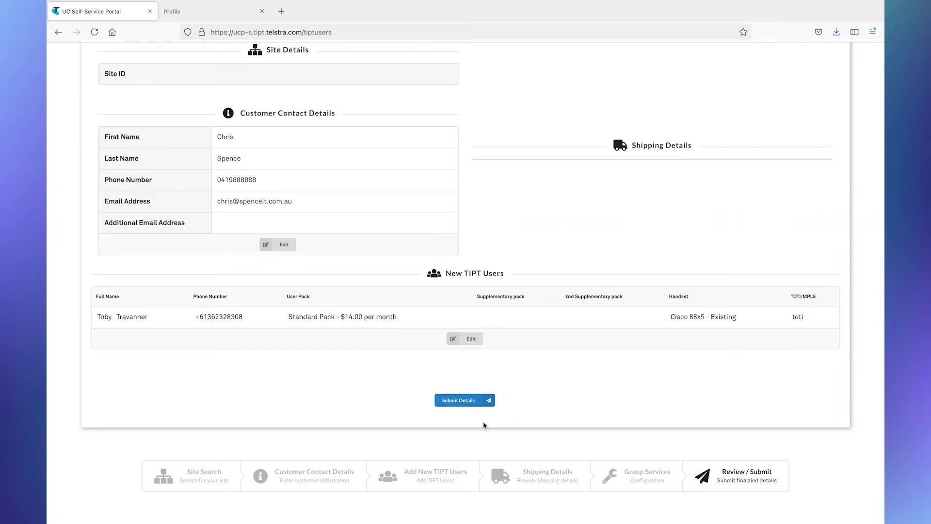
pyautogui.click(458, 401)
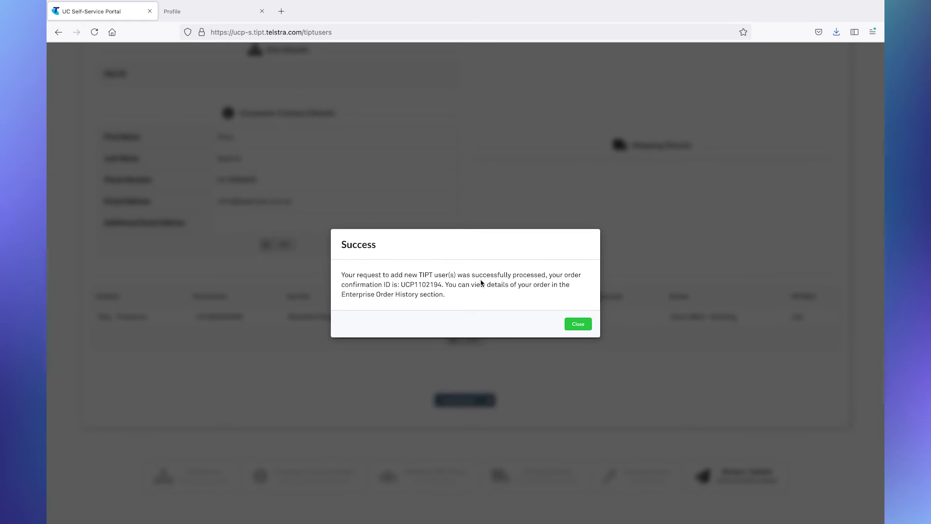
# Close the Success dialog showing the order confirmation ID.
pyautogui.click(578, 324)
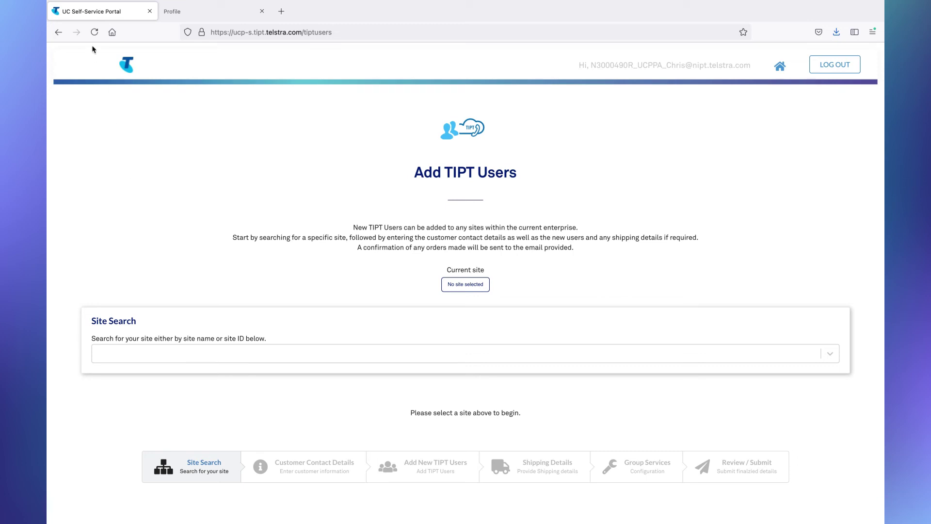
# In the TIPT Administration Portal tab, go to the Groups page under Basic.
pyautogui.click(188, 15)
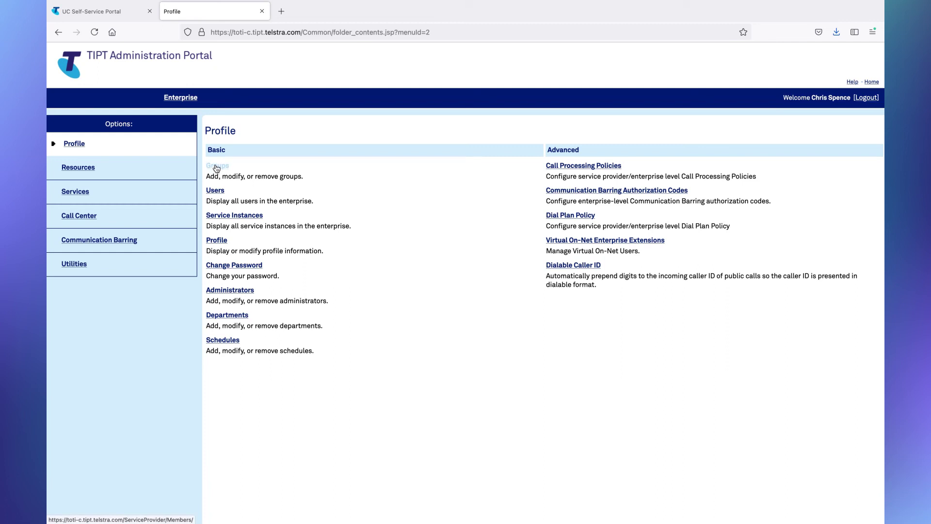
pyautogui.click(217, 168)
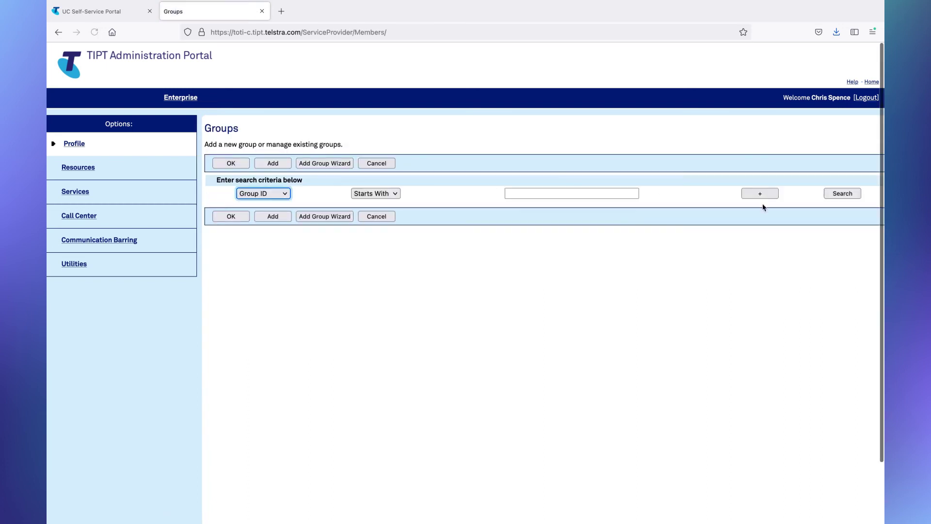
# Search the enterprise's groups to list them, including Accreditation Co.
pyautogui.click(842, 194)
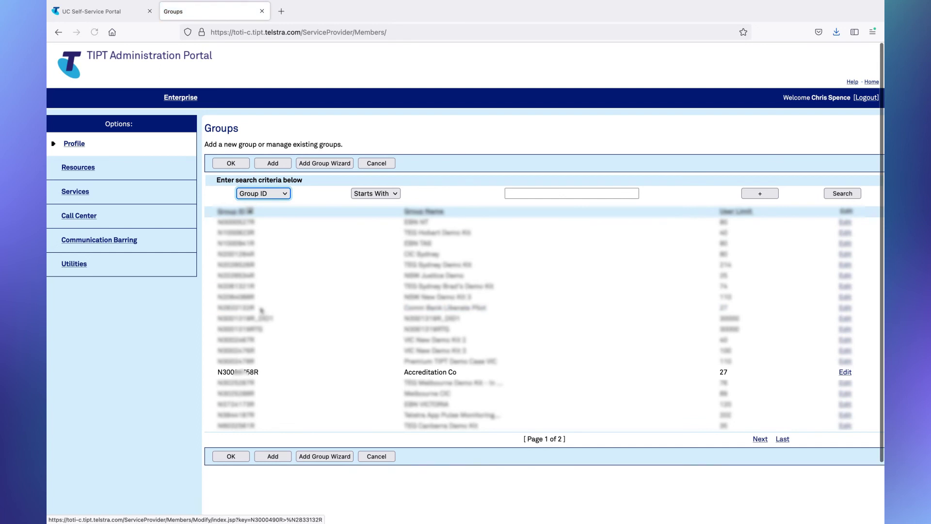